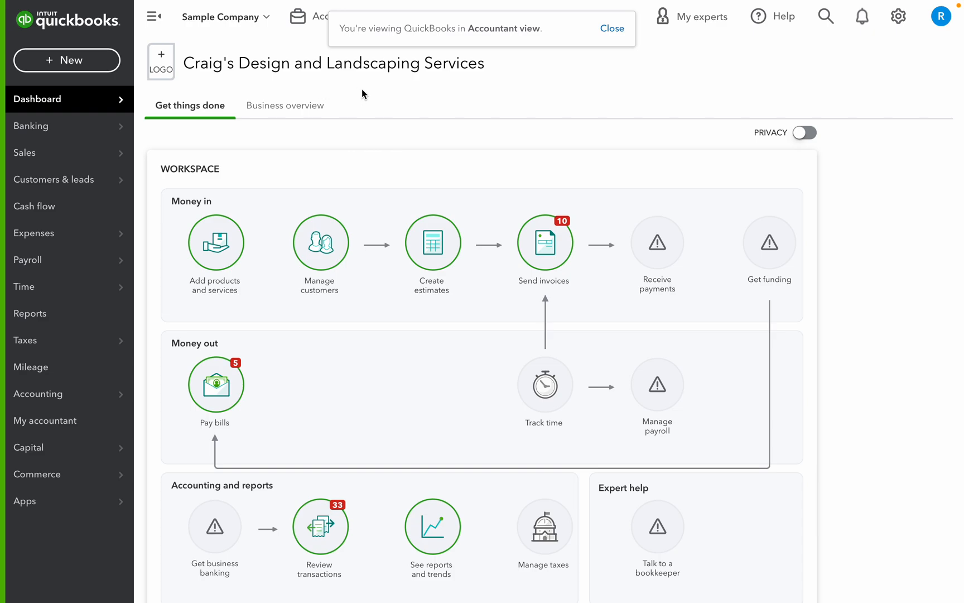
# Switch the sample company to Business view and open the Reports page of the business overview.
pyautogui.click(903, 31)
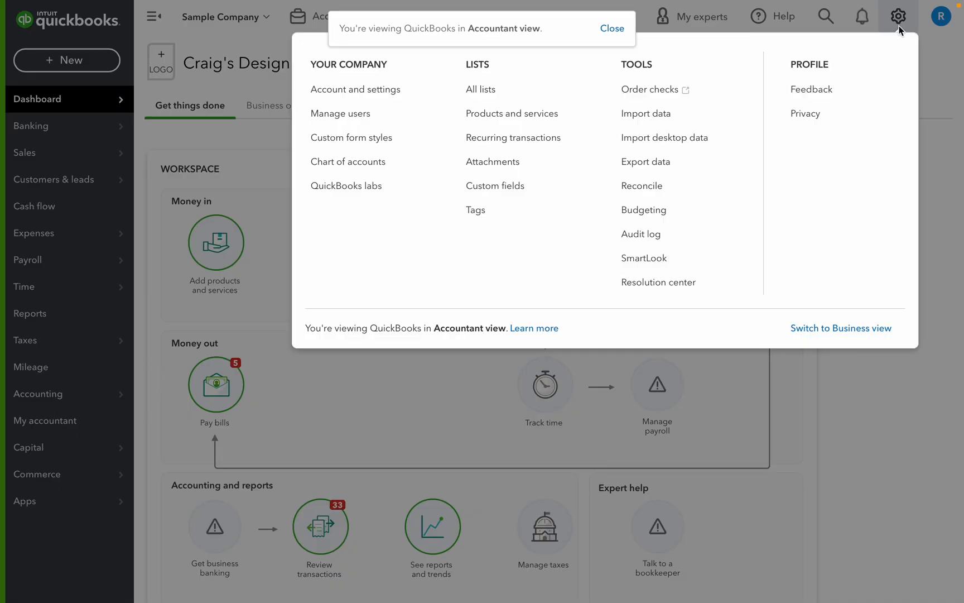
pyautogui.click(822, 334)
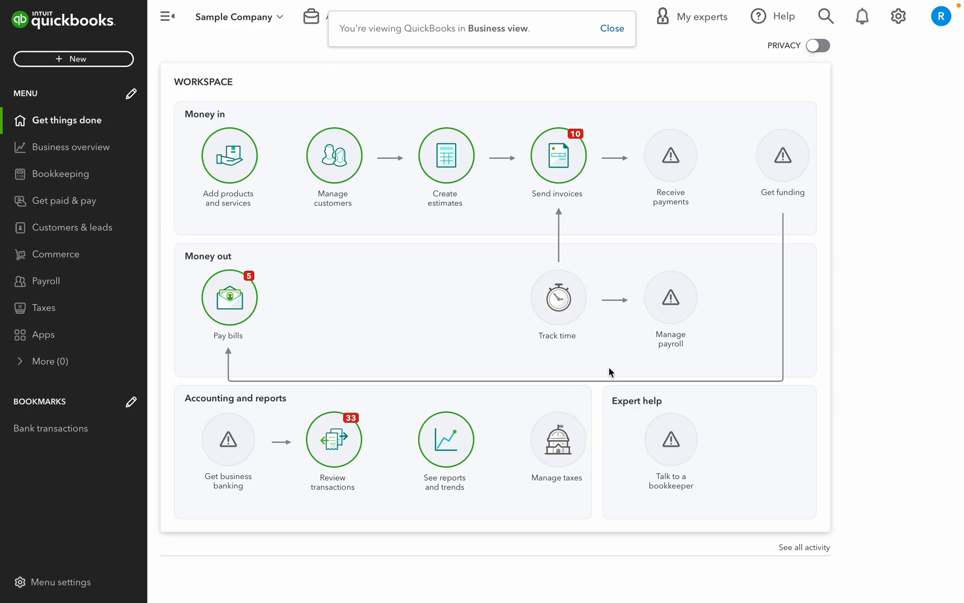
pyautogui.click(90, 151)
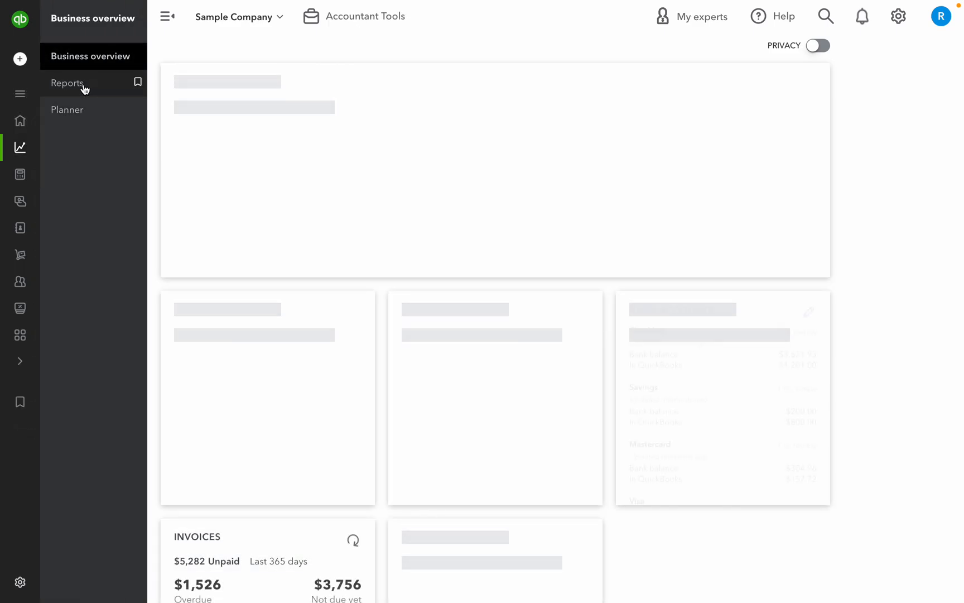
pyautogui.click(67, 84)
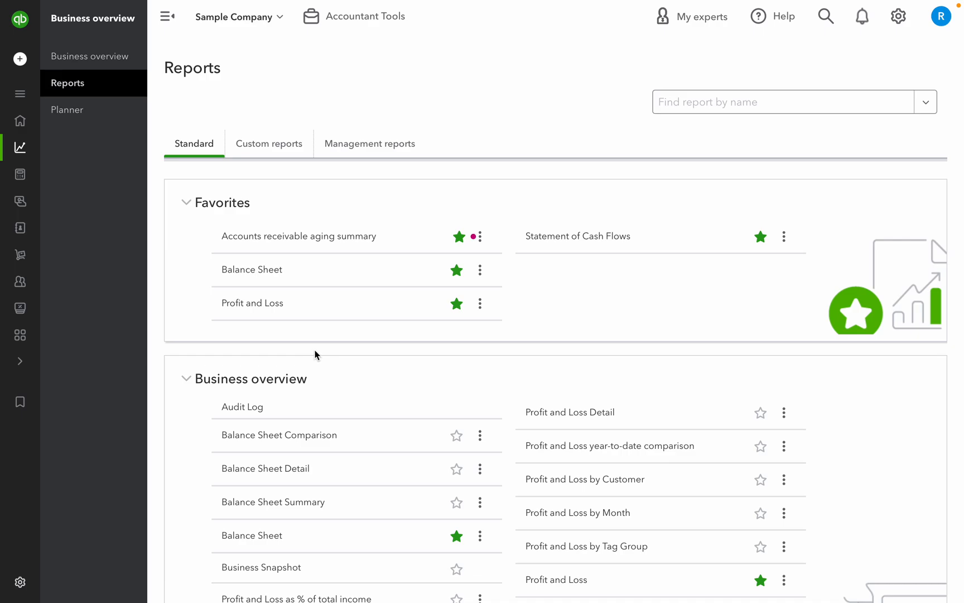
# Look through the standard report list and open the Balance Sheet report from the favorites.
pyautogui.scroll(-1, 316, 354)
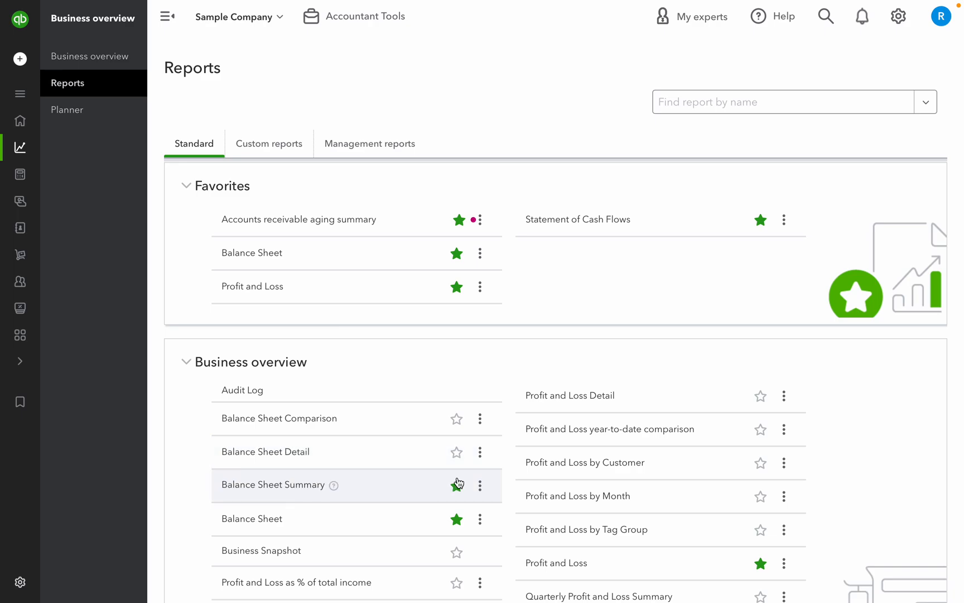
pyautogui.scroll(-4, 457, 483)
pyautogui.scroll(-12, 459, 483)
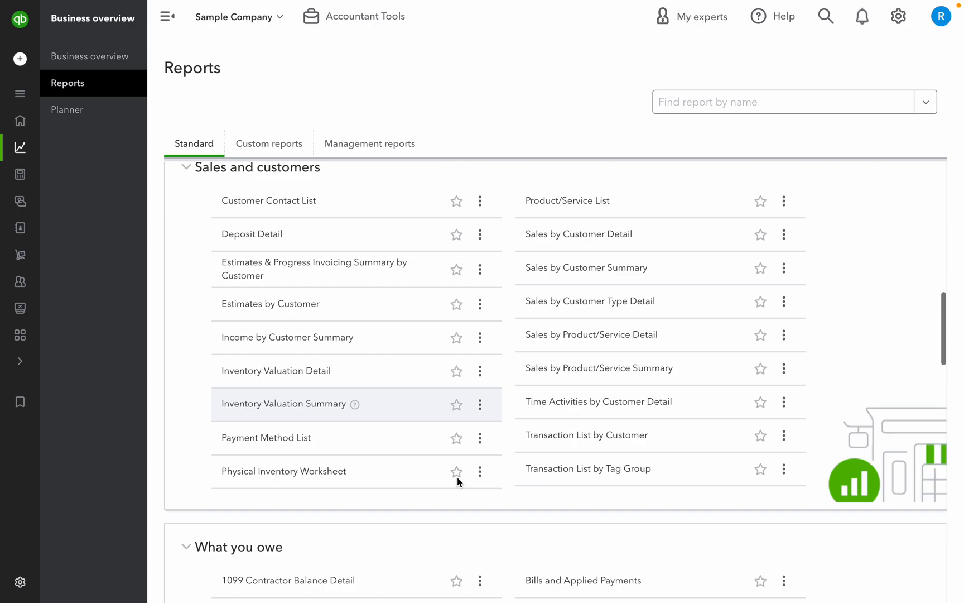
pyautogui.scroll(15, 459, 483)
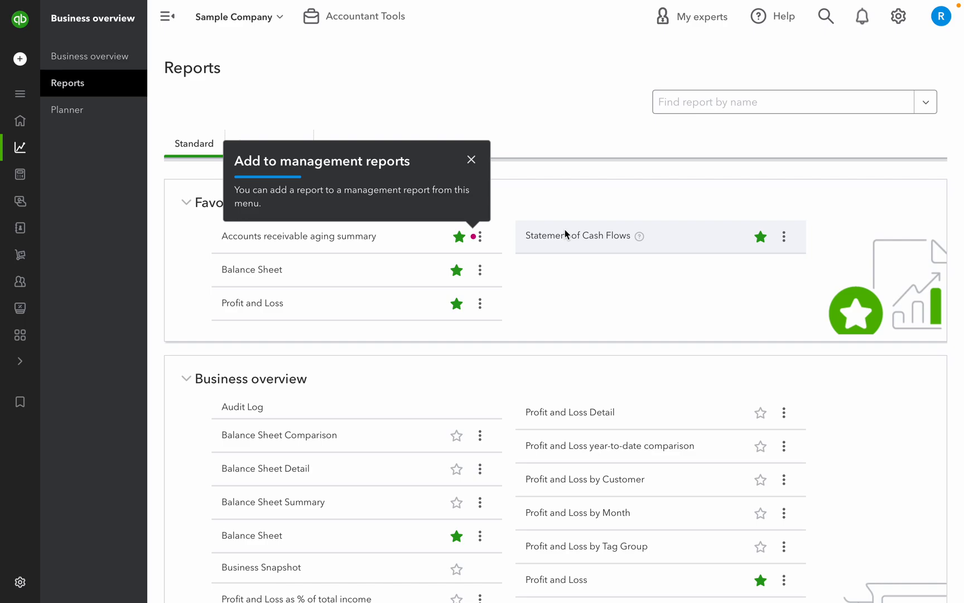
pyautogui.click(254, 270)
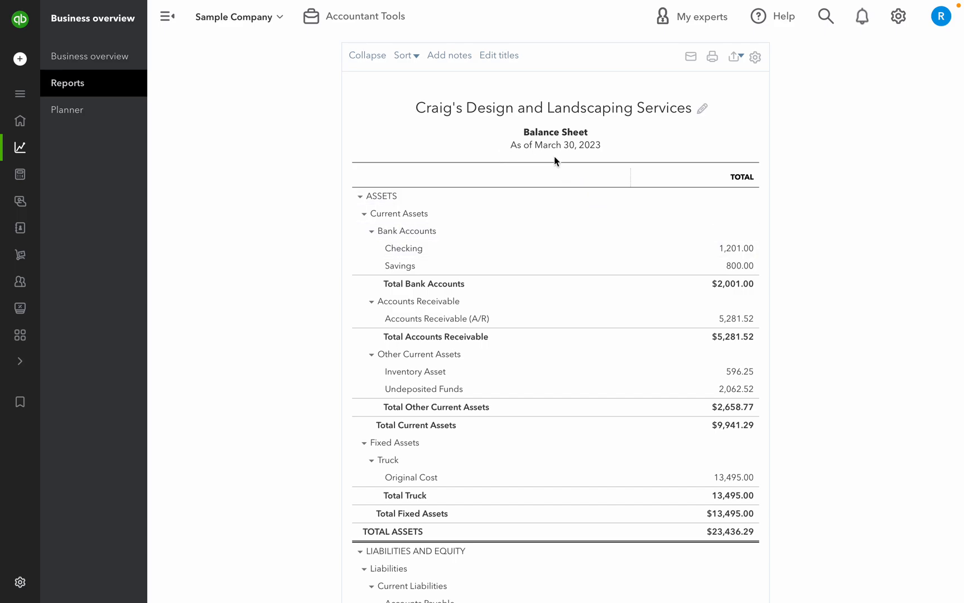
pyautogui.scroll(1, 523, 156)
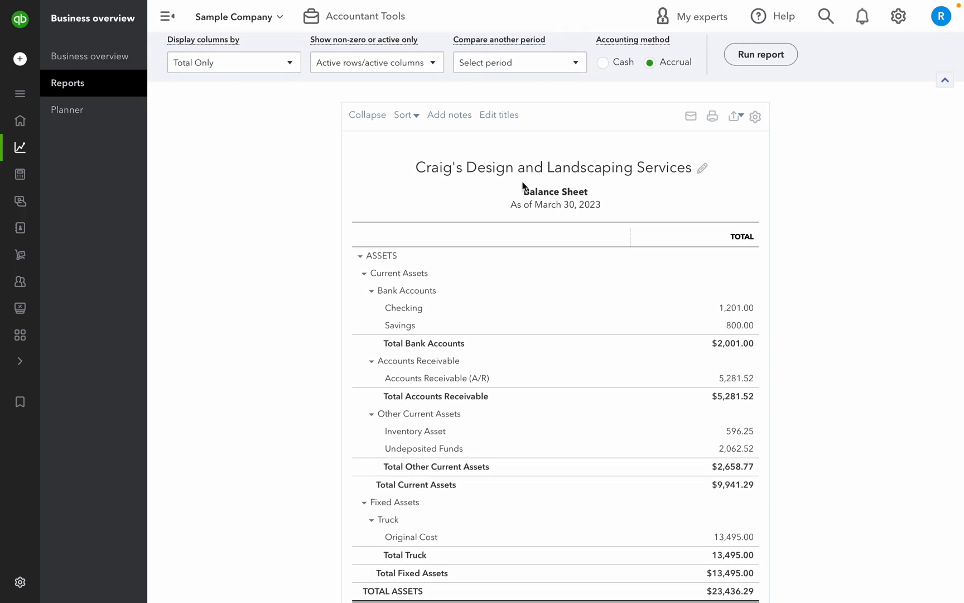
pyautogui.scroll(1, 523, 186)
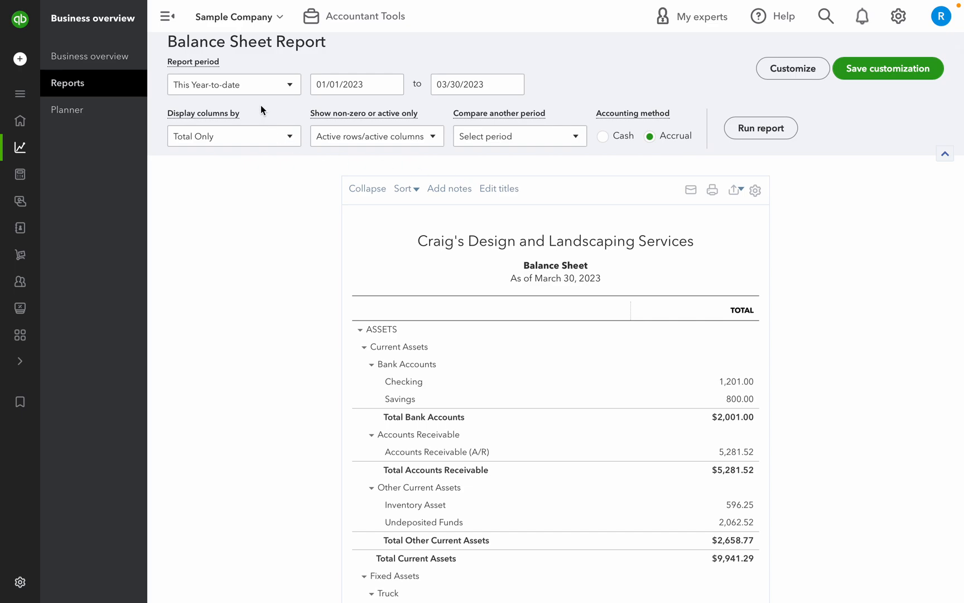
pyautogui.scroll(1, 232, 82)
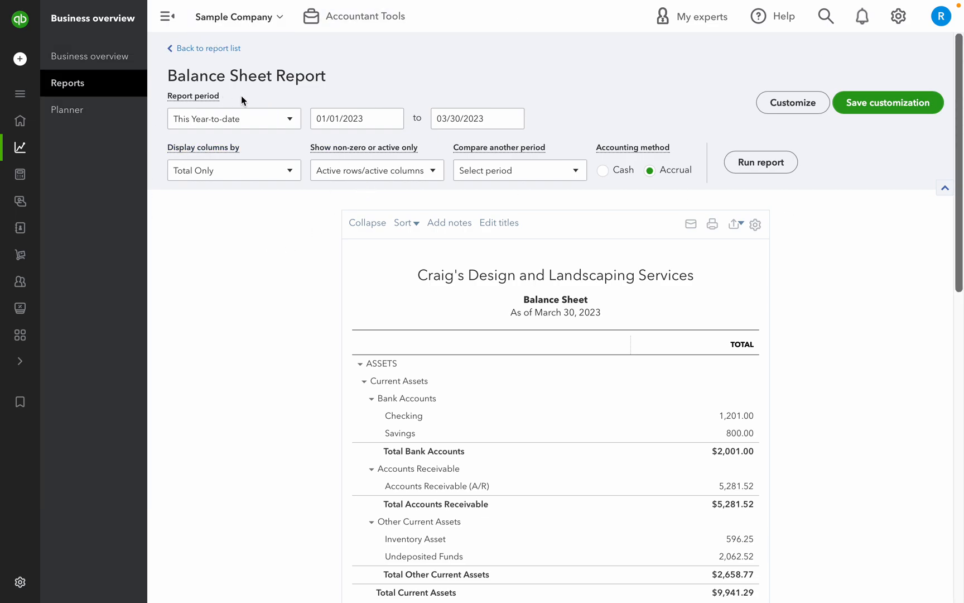
# Examine the Balance Sheet's options for column display, active or non-zero rows and columns, and period comparison.
pyautogui.click(275, 171)
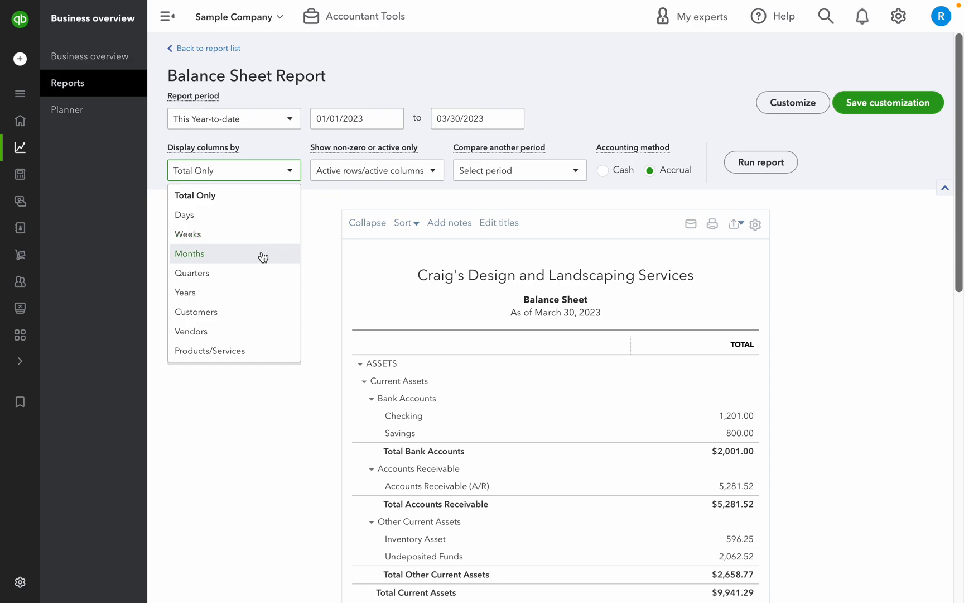
pyautogui.click(411, 176)
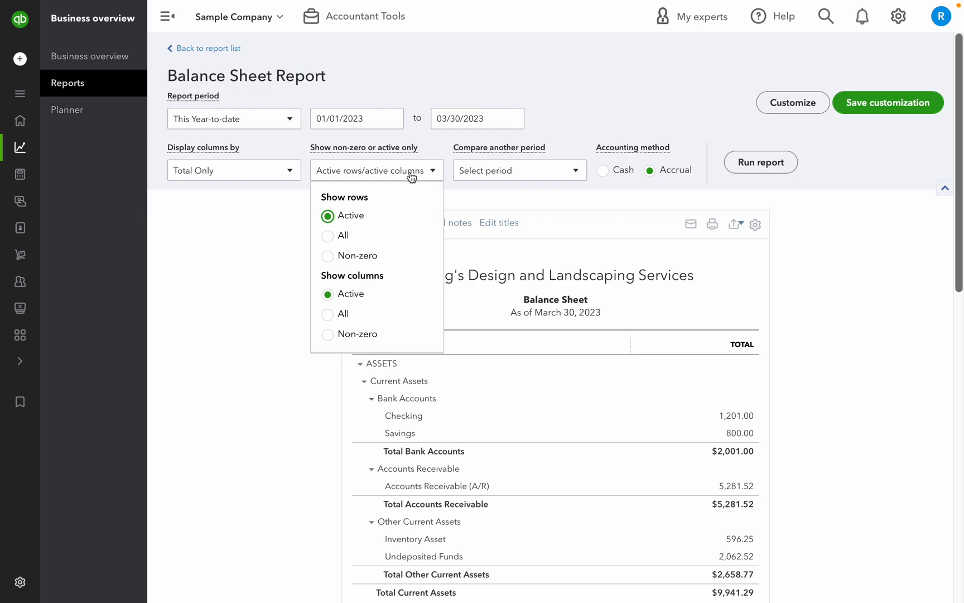
pyautogui.click(515, 175)
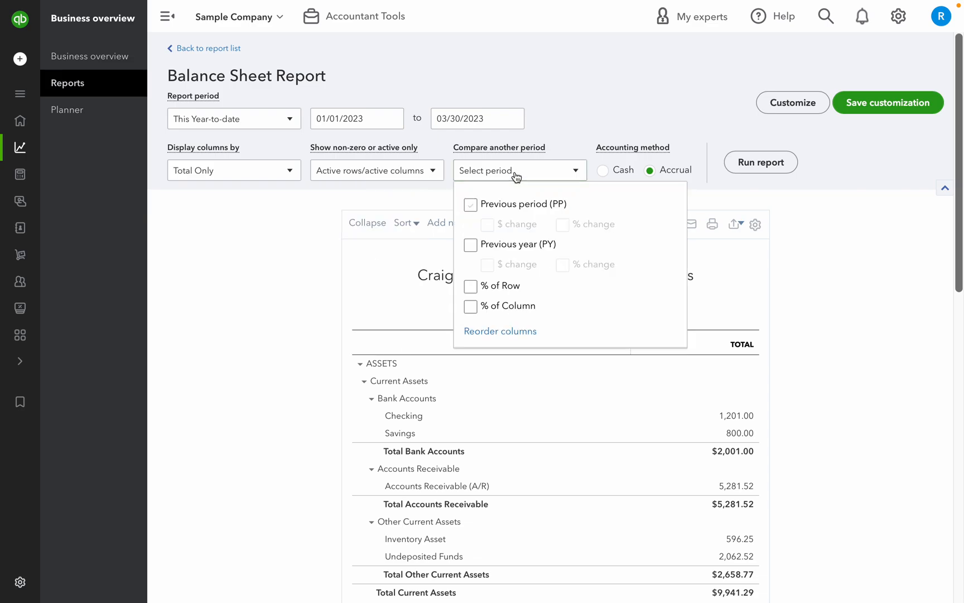
pyautogui.click(561, 146)
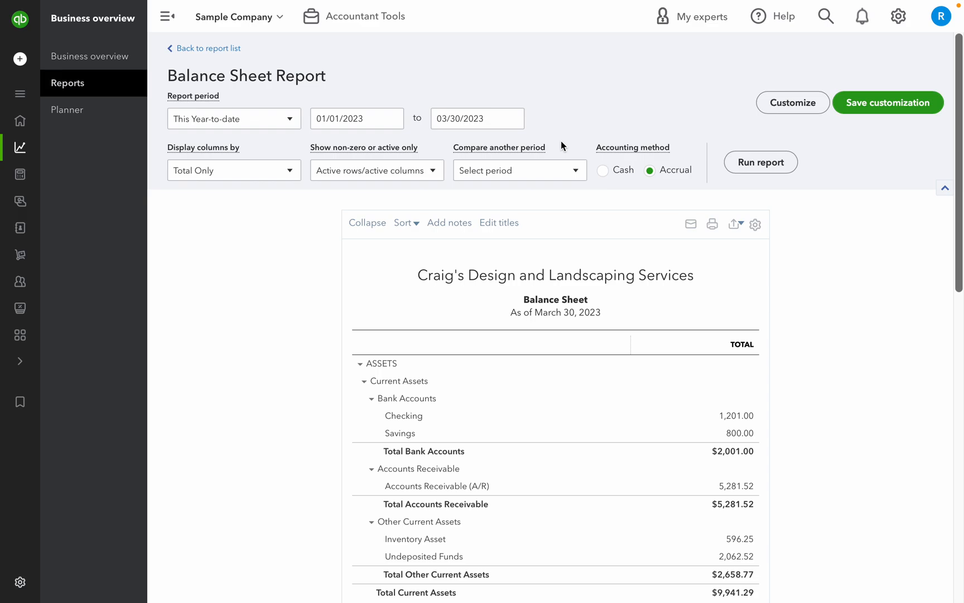
pyautogui.click(556, 180)
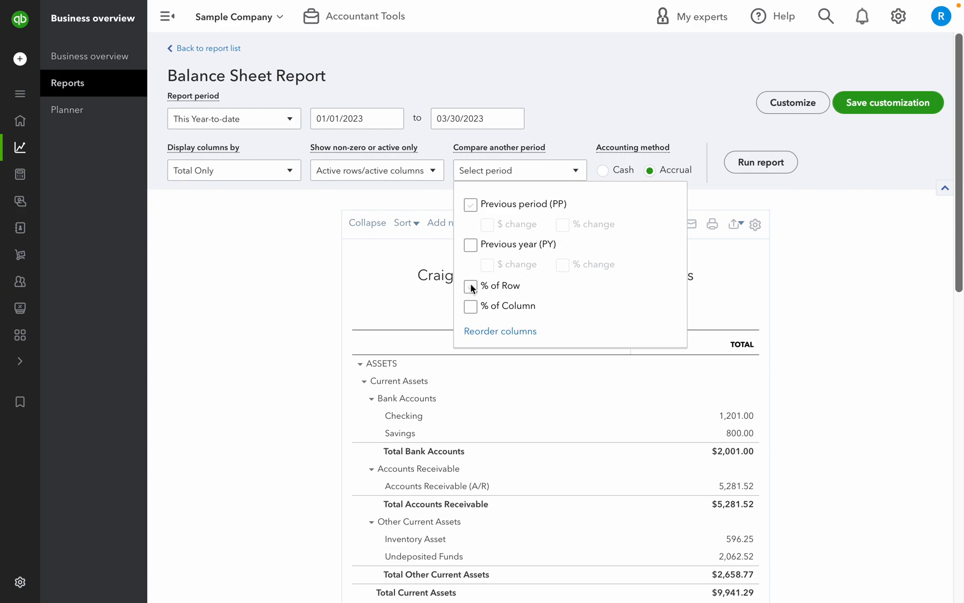
pyautogui.click(599, 126)
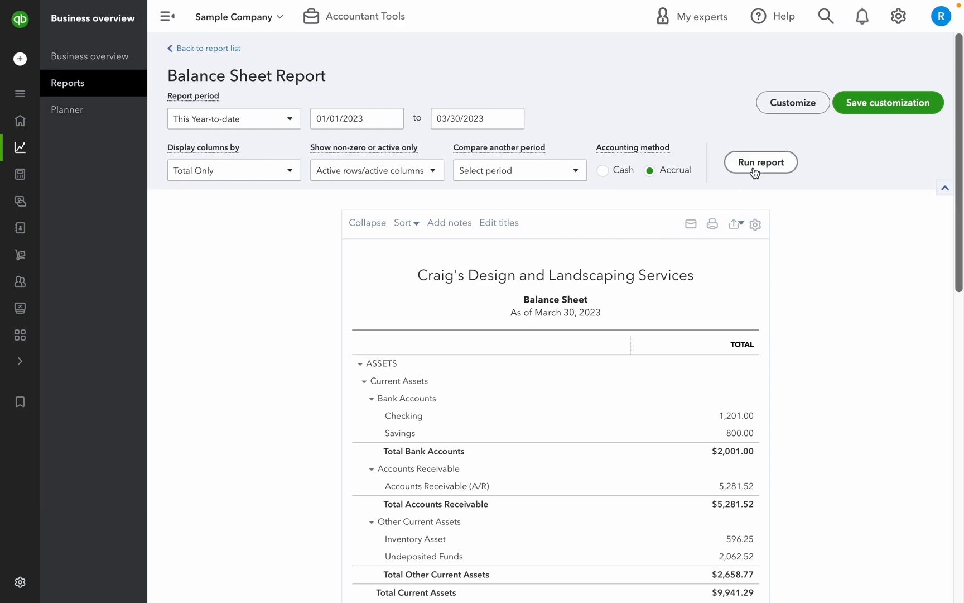
# Review the Balance Sheet through its equity section and open the Profit and Loss report behind the Net Income amount.
pyautogui.scroll(-3, 725, 328)
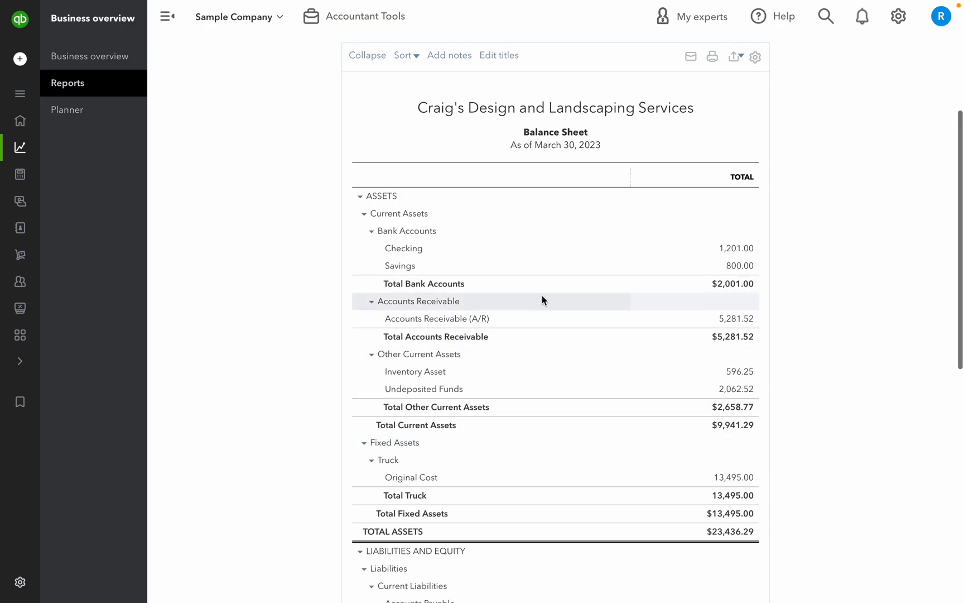
pyautogui.scroll(-5, 541, 296)
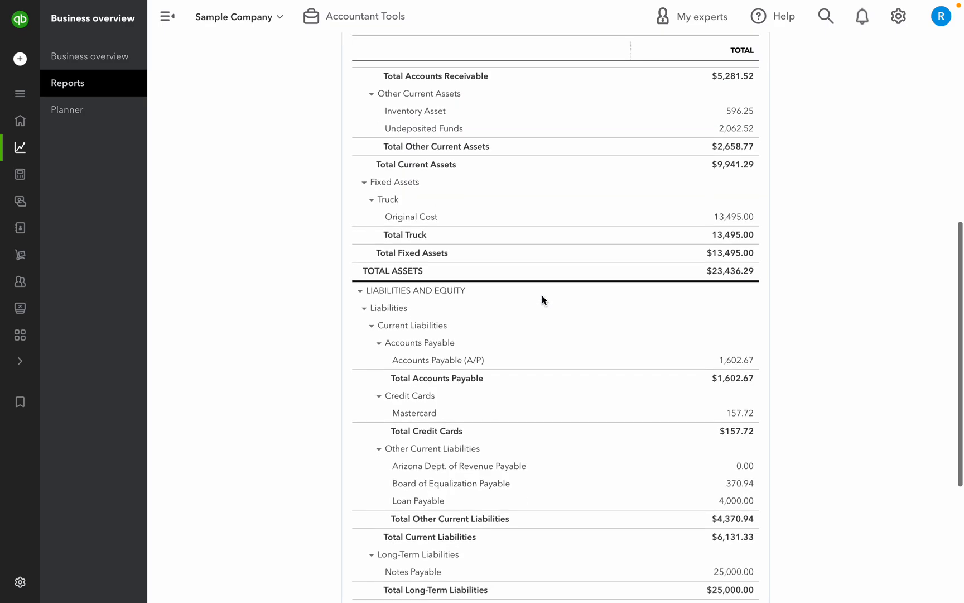
pyautogui.scroll(-5, 542, 295)
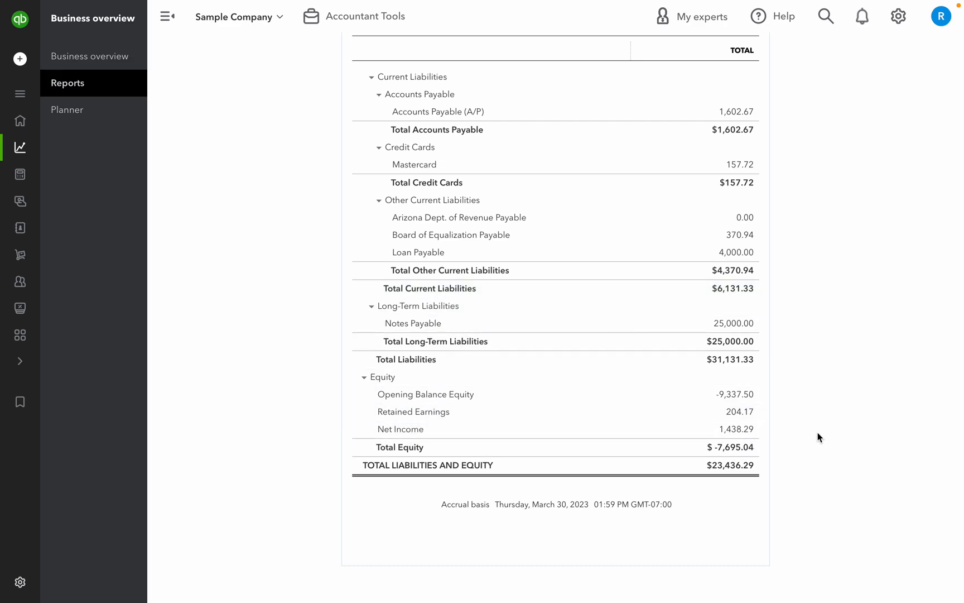
pyautogui.click(744, 433)
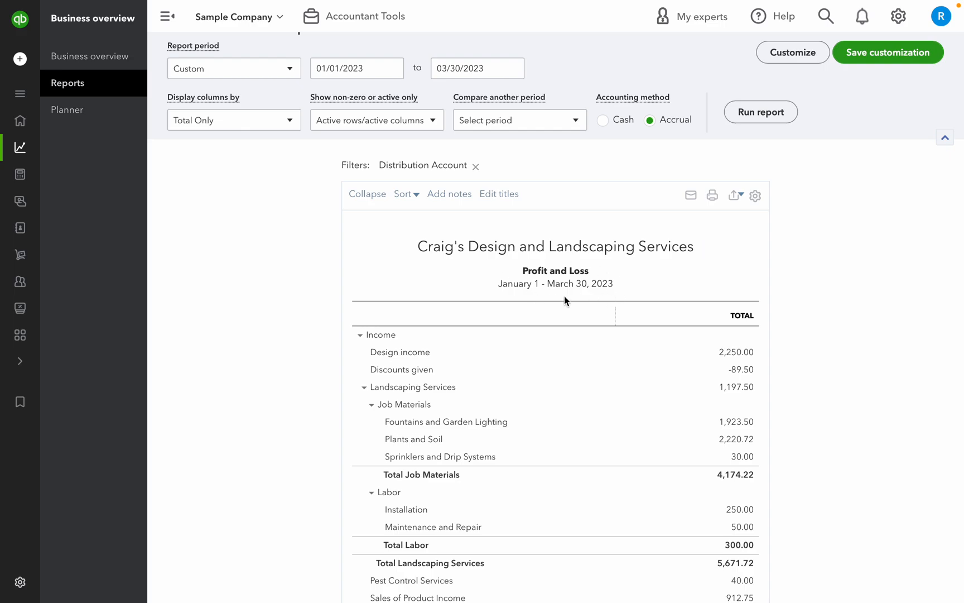
pyautogui.scroll(-5, 564, 297)
pyautogui.scroll(6, 564, 297)
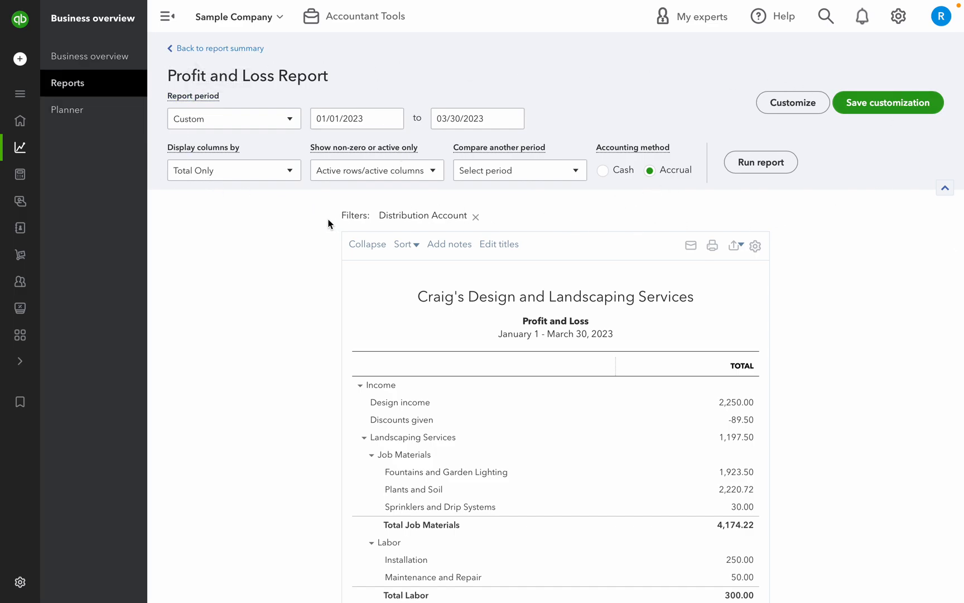
# Return to the report list and open the Statement of Cash Flows from the favorites.
pyautogui.click(220, 49)
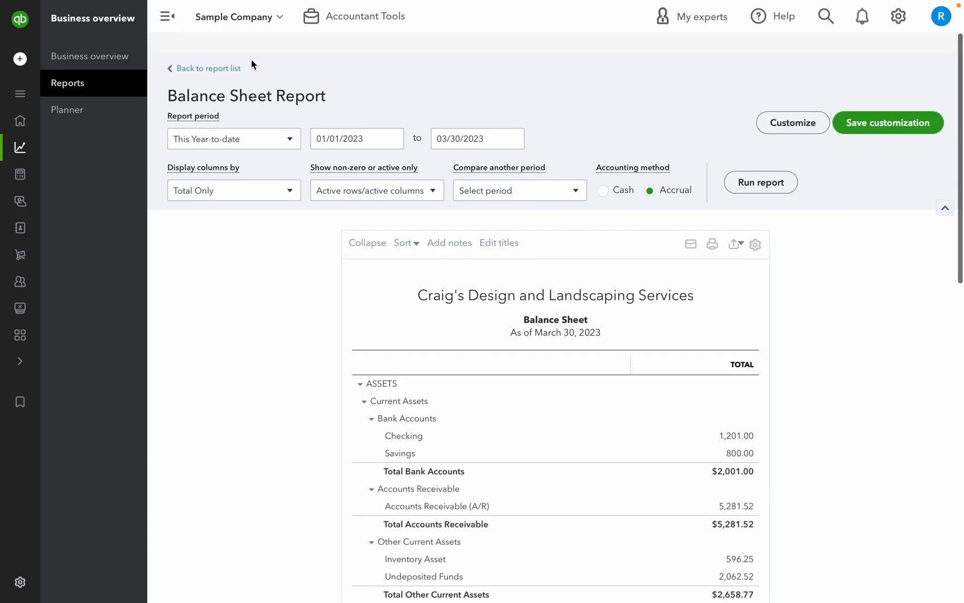
pyautogui.click(230, 49)
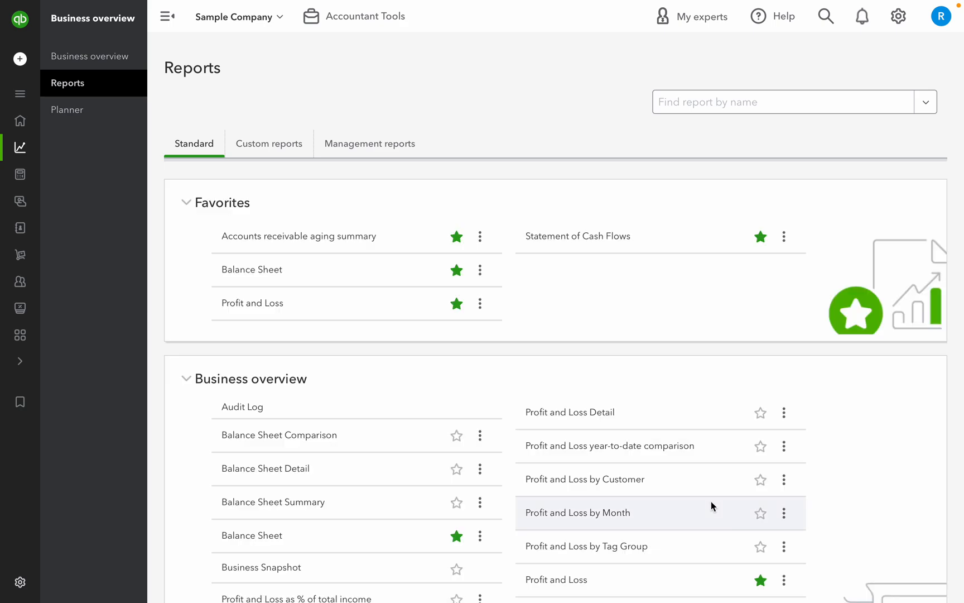
pyautogui.click(587, 236)
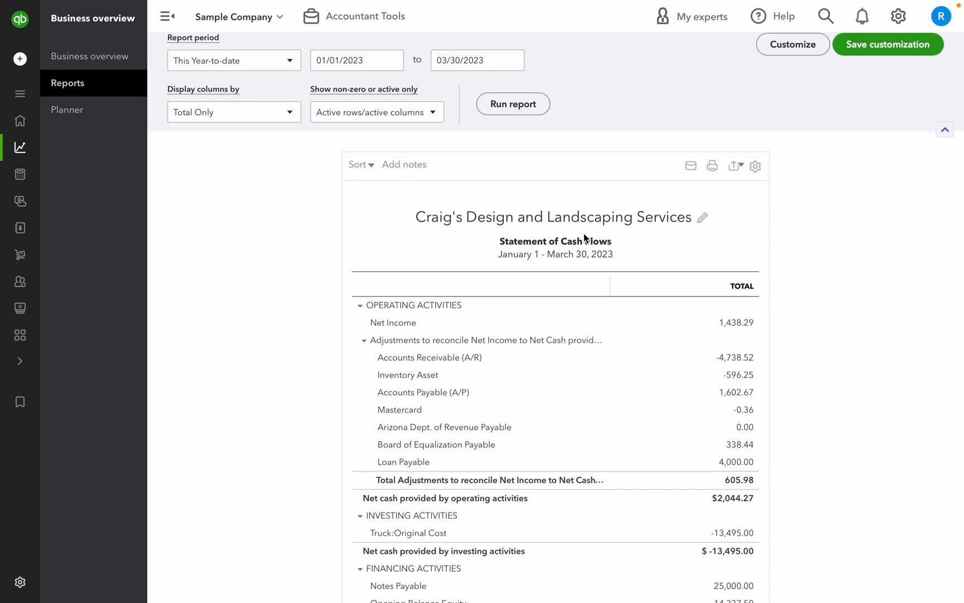
pyautogui.scroll(1, 457, 218)
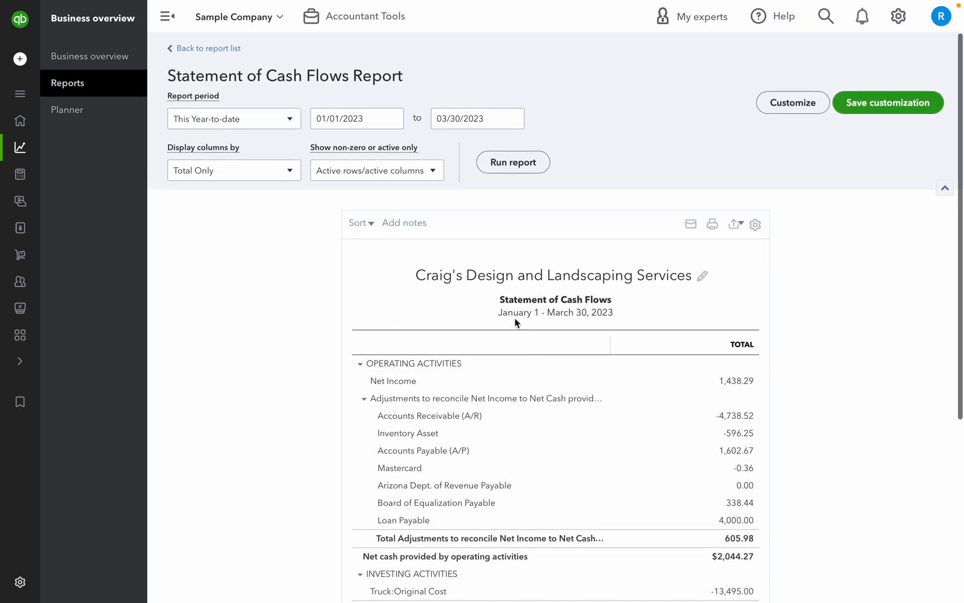
# Set the Statement of Cash Flows report period to Last Month, run the report and review it.
pyautogui.click(266, 124)
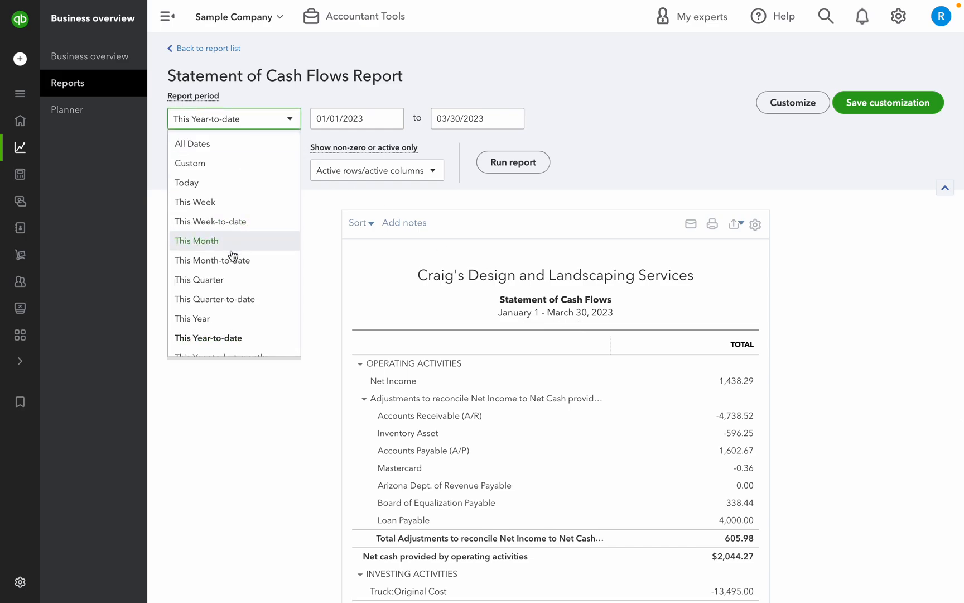
pyautogui.scroll(-3, 231, 277)
pyautogui.scroll(-2, 230, 278)
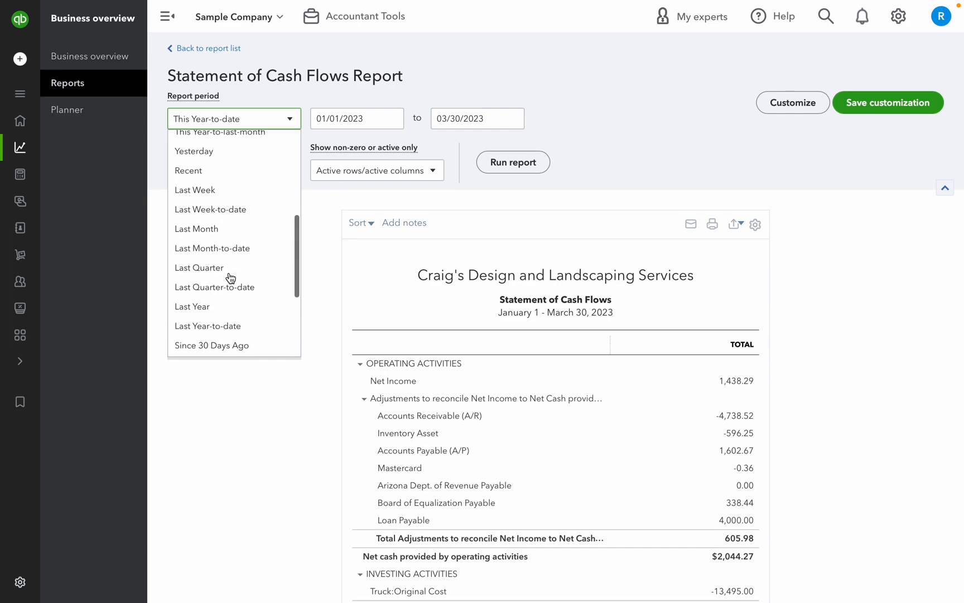
pyautogui.click(230, 231)
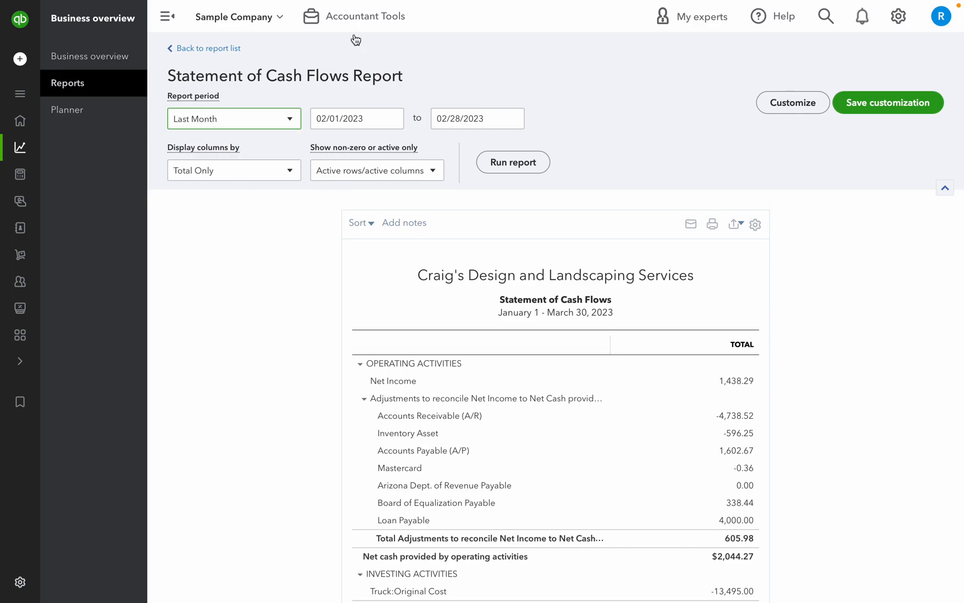
pyautogui.click(527, 168)
pyautogui.scroll(-3, 747, 487)
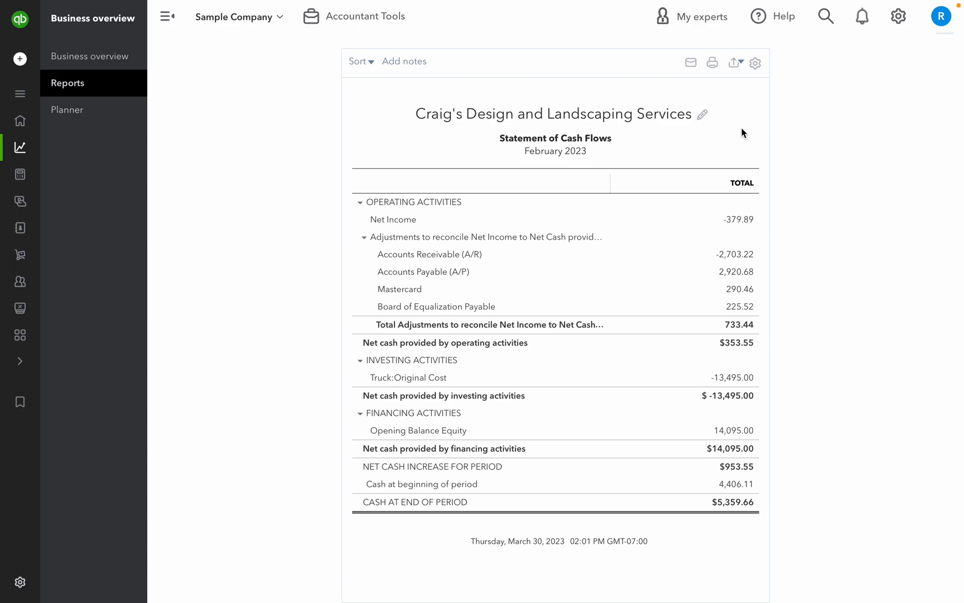
pyautogui.scroll(3, 695, 181)
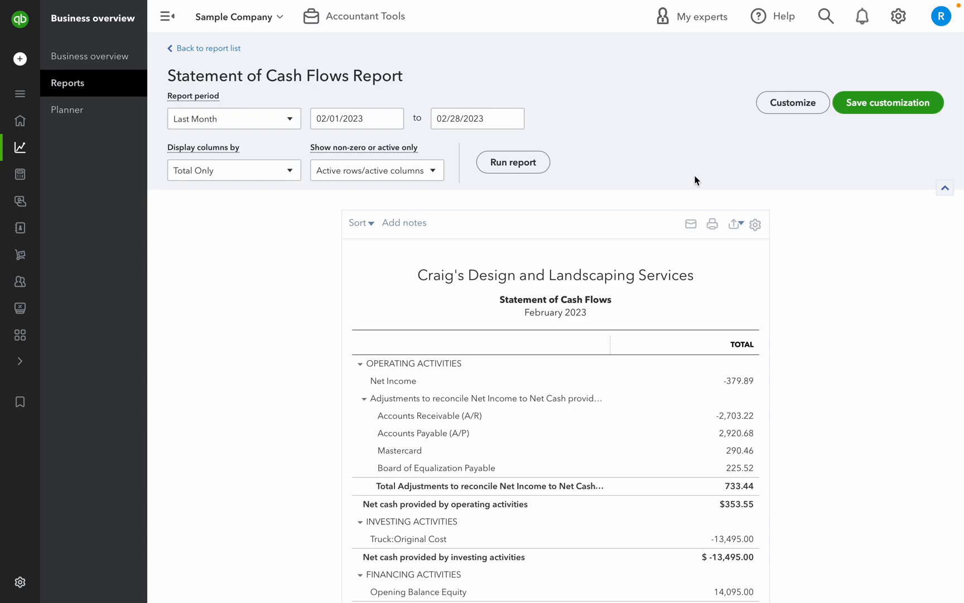
pyautogui.moveTo(715, 5)
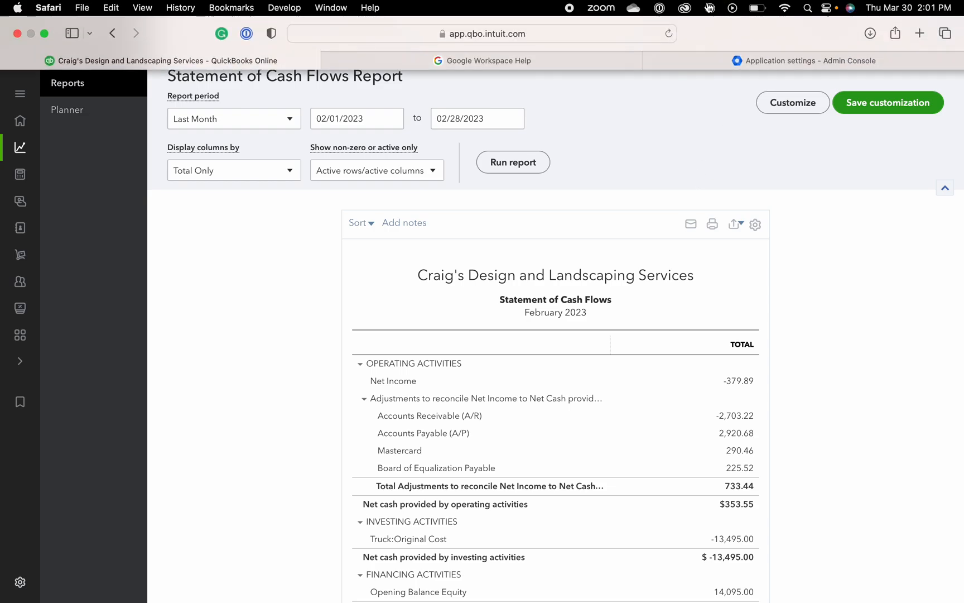